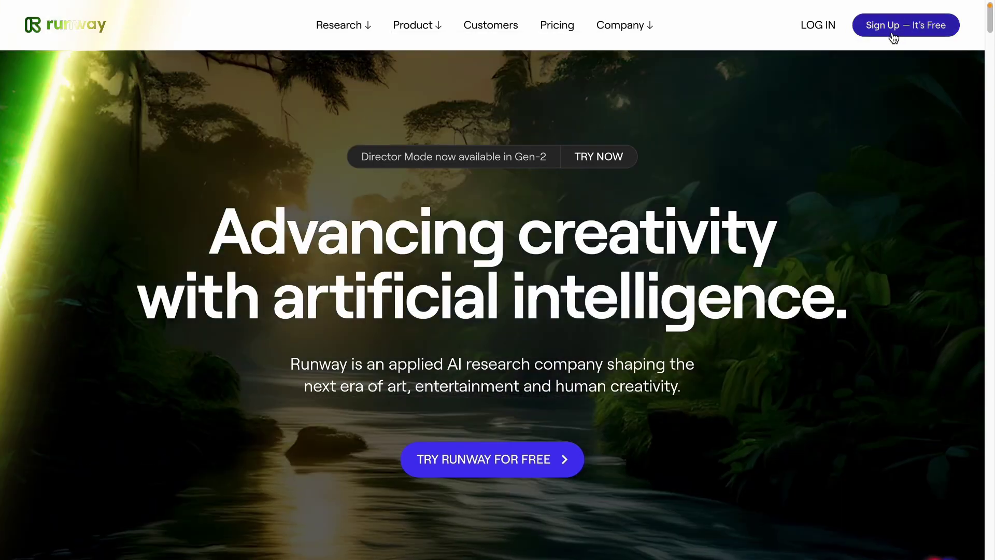
Create a new Runway account using Google sign-up
{"action": "left_click", "coordinate": [893, 34]}
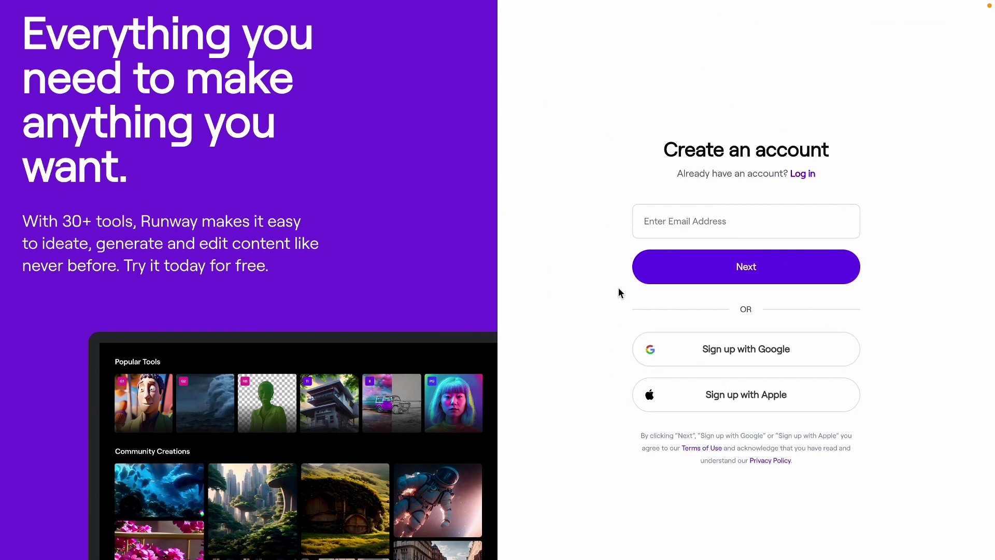
{"action": "left_click", "coordinate": [718, 349]}
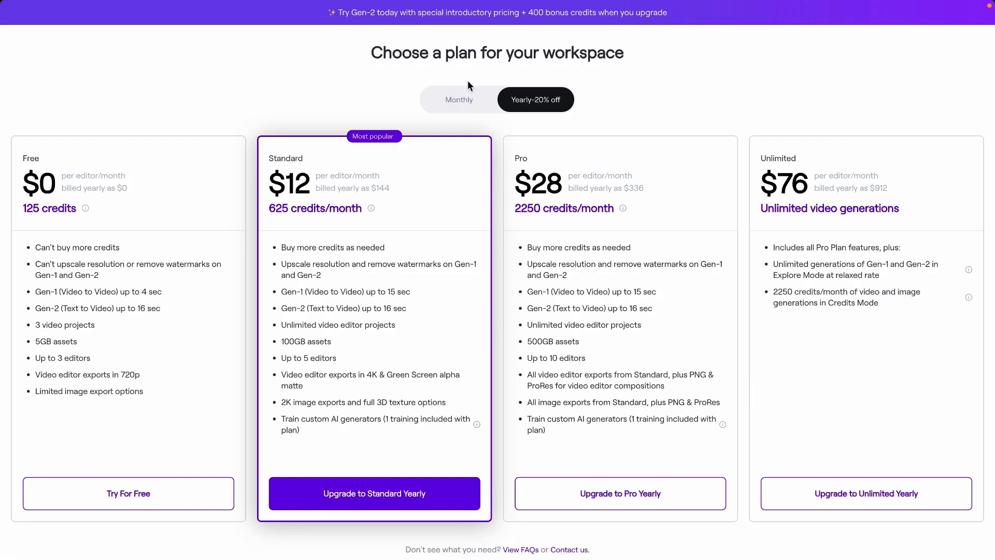
Compare monthly and yearly plan prices, then continue with the Free plan
{"action": "left_click", "coordinate": [453, 102]}
{"action": "left_click", "coordinate": [525, 104]}
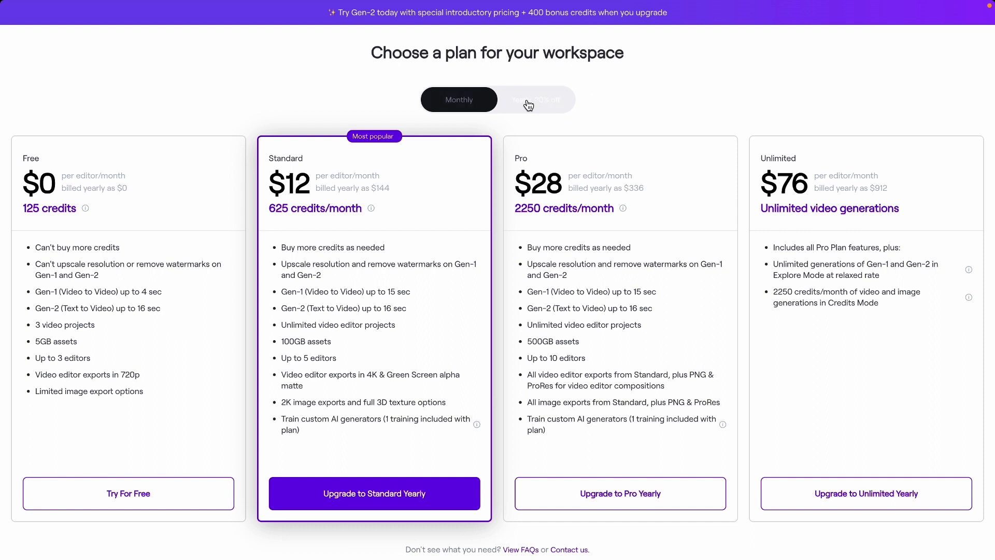
{"action": "left_click", "coordinate": [457, 107]}
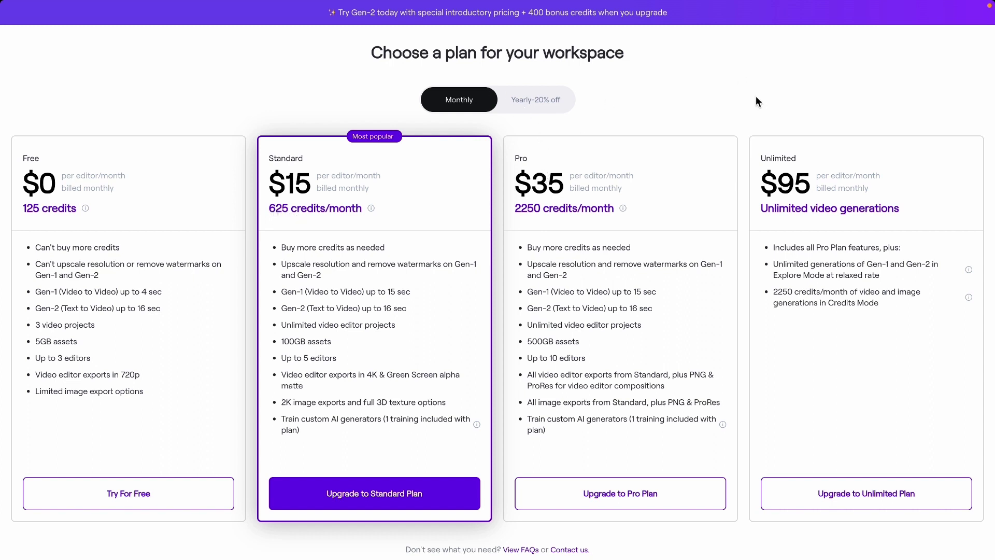
{"action": "left_click", "coordinate": [124, 495]}
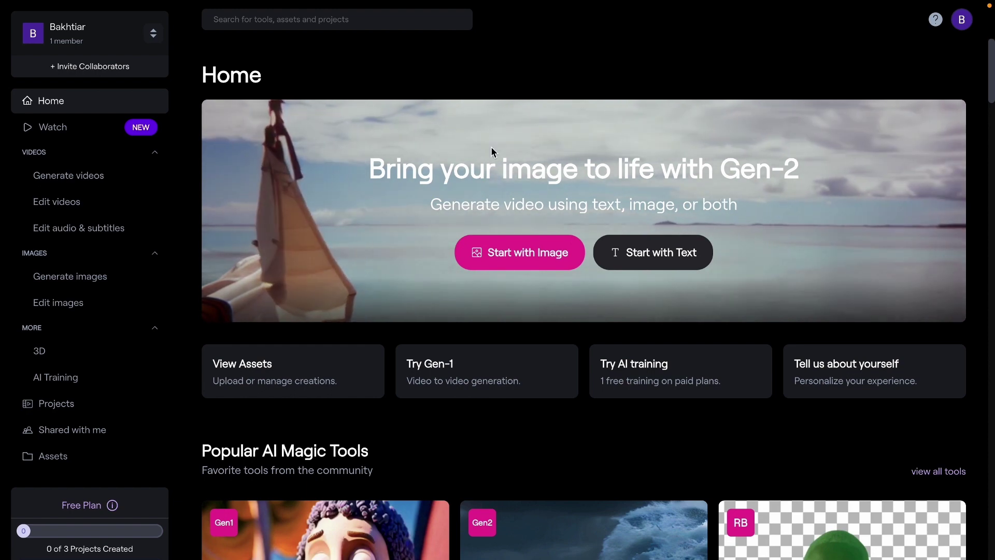
{"action": "scroll", "coordinate": [438, 251], "scroll_direction": "down", "scroll_amount": 3}
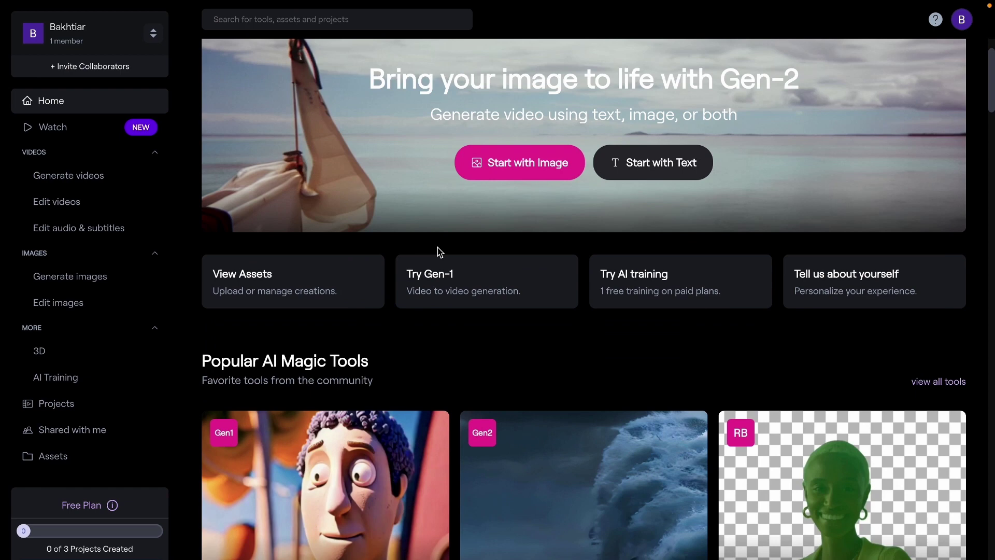
{"action": "scroll", "coordinate": [439, 252], "scroll_direction": "down", "scroll_amount": 1}
{"action": "scroll", "coordinate": [454, 244], "scroll_direction": "down", "scroll_amount": 5}
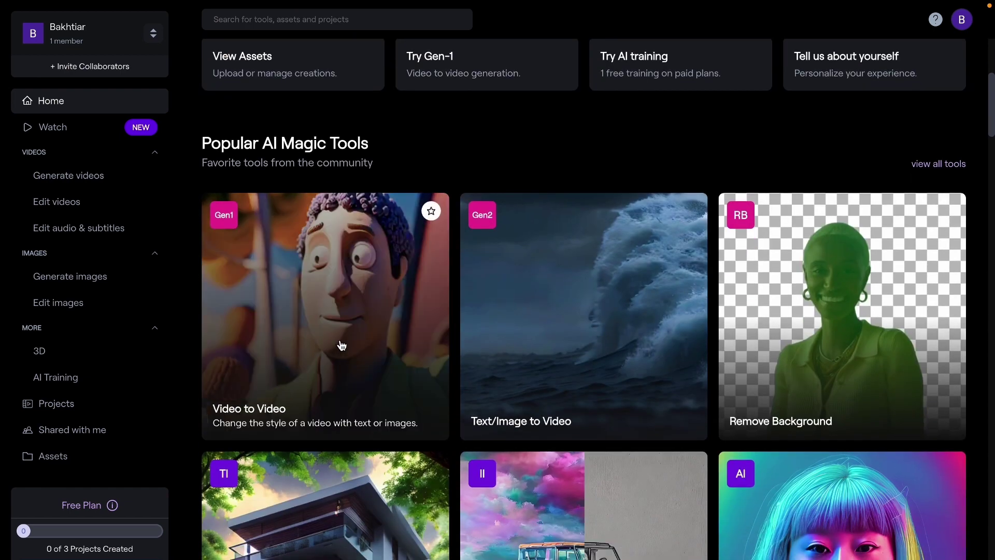
{"action": "scroll", "coordinate": [829, 361], "scroll_direction": "down", "scroll_amount": 1}
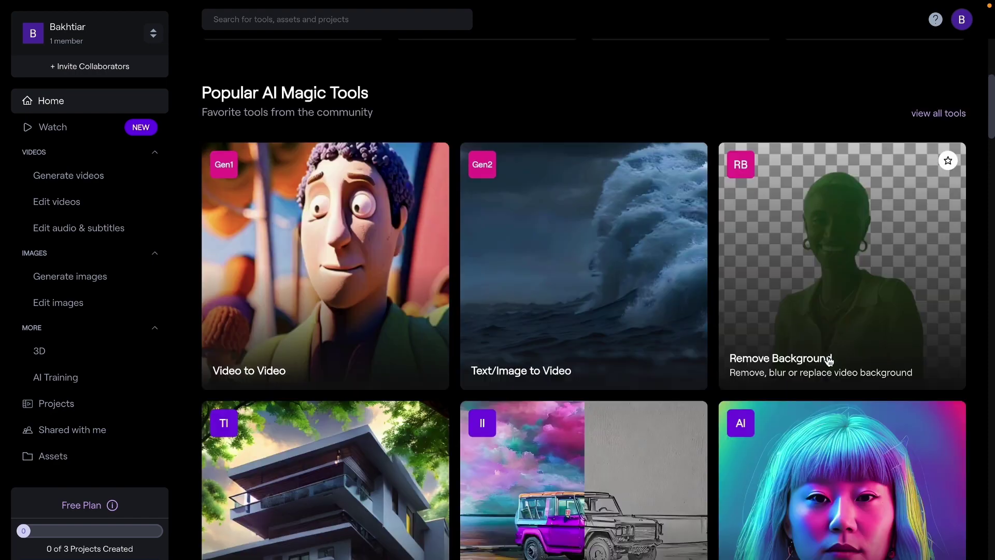
{"action": "scroll", "coordinate": [829, 361], "scroll_direction": "down", "scroll_amount": 6}
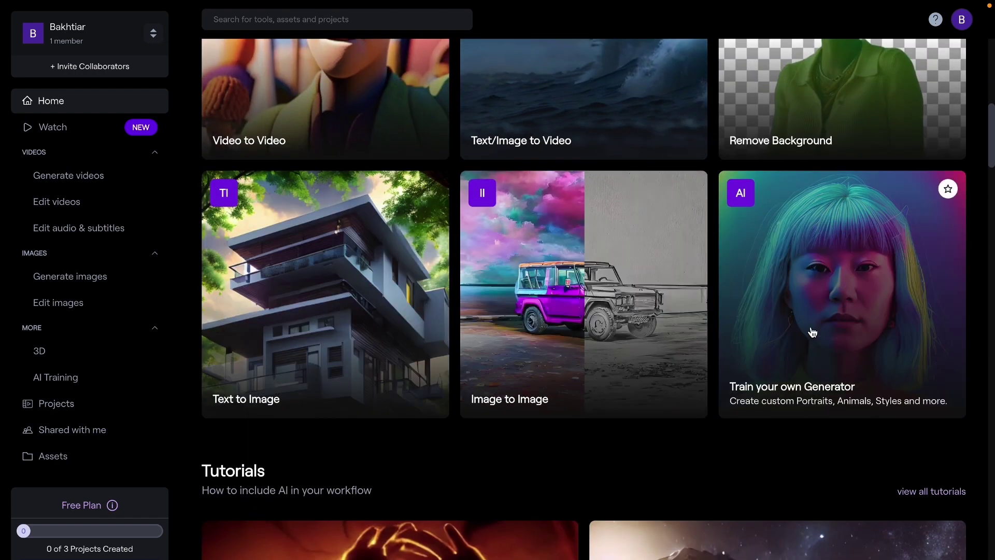
{"action": "scroll", "coordinate": [703, 399], "scroll_direction": "down", "scroll_amount": 12}
{"action": "scroll", "coordinate": [705, 395], "scroll_direction": "down", "scroll_amount": 3}
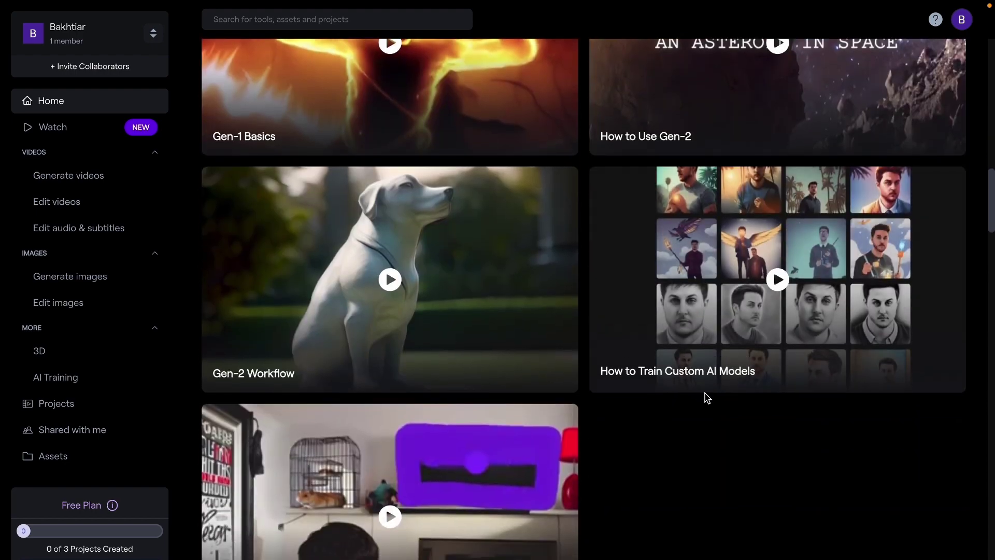
{"action": "scroll", "coordinate": [715, 410], "scroll_direction": "up", "scroll_amount": 15}
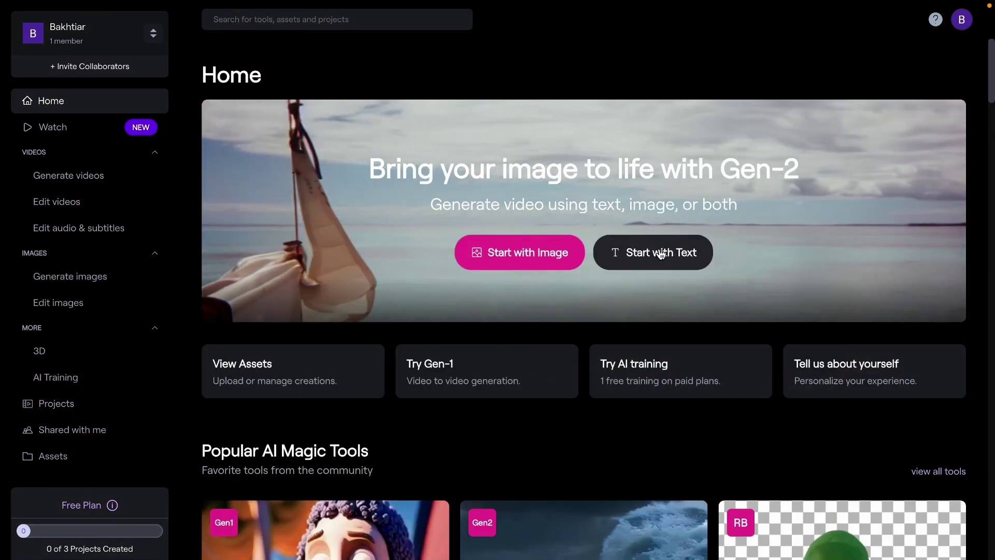
Start a Gen-2 text-to-video project and finish the welcome tips
{"action": "left_click", "coordinate": [646, 257]}
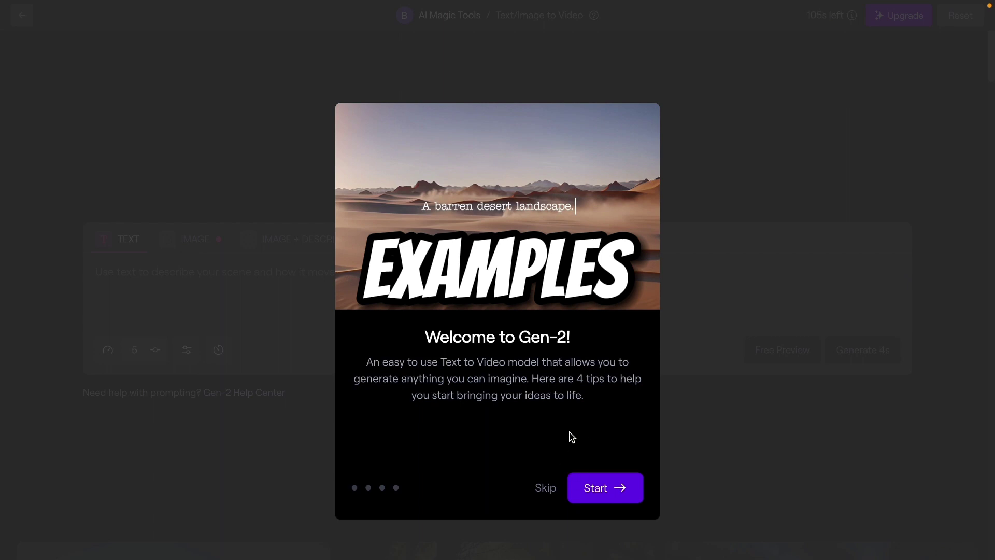
{"action": "left_click", "coordinate": [611, 496]}
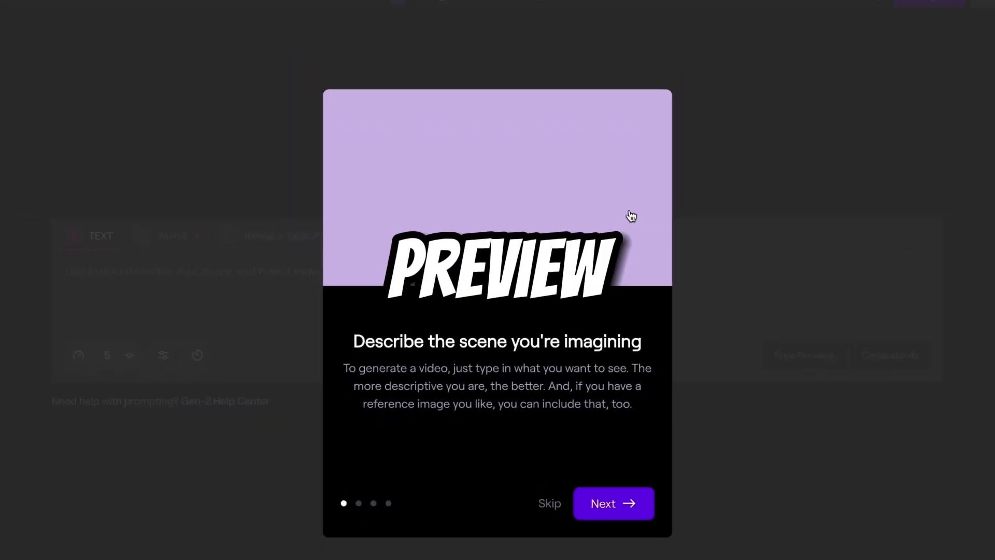
{"action": "left_click", "coordinate": [612, 489]}
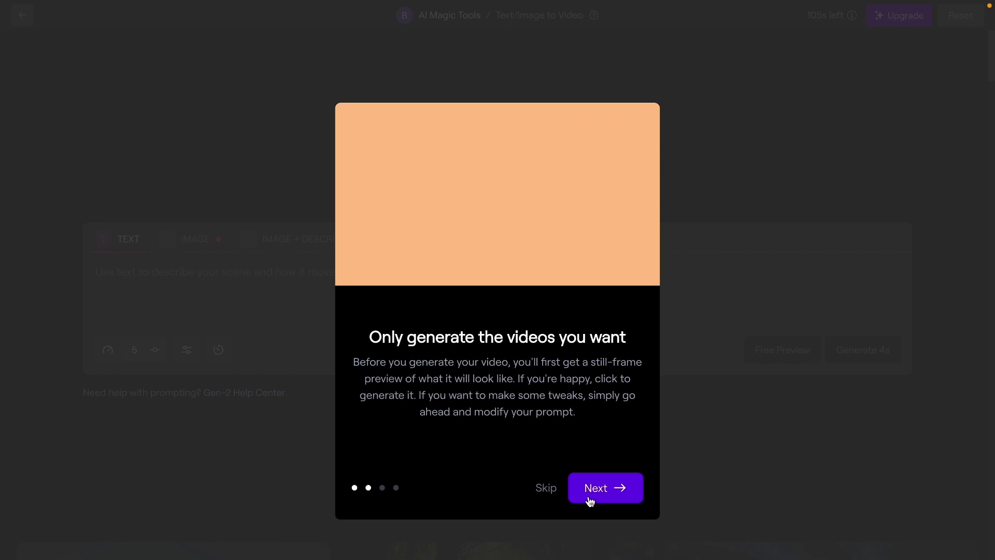
{"action": "left_click", "coordinate": [594, 496]}
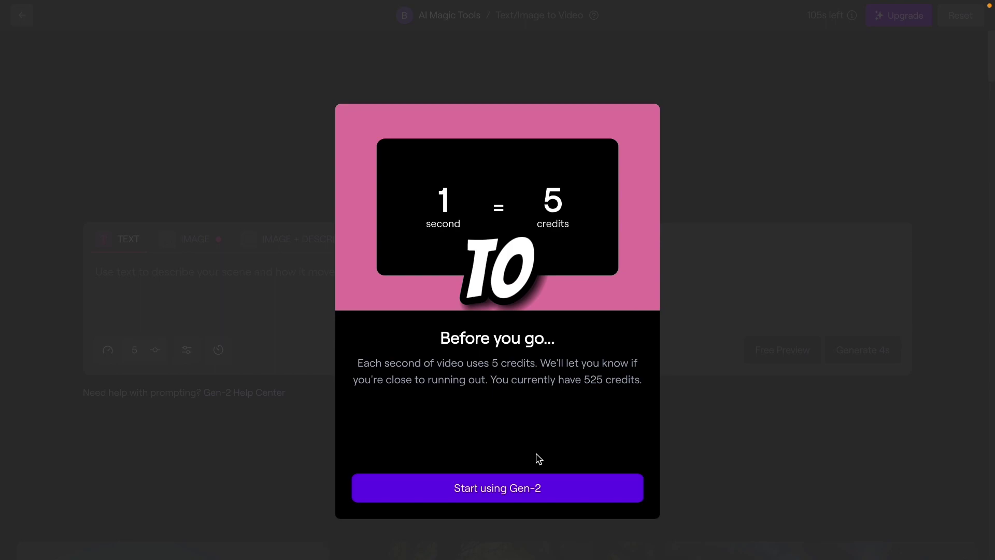
{"action": "left_click", "coordinate": [506, 488]}
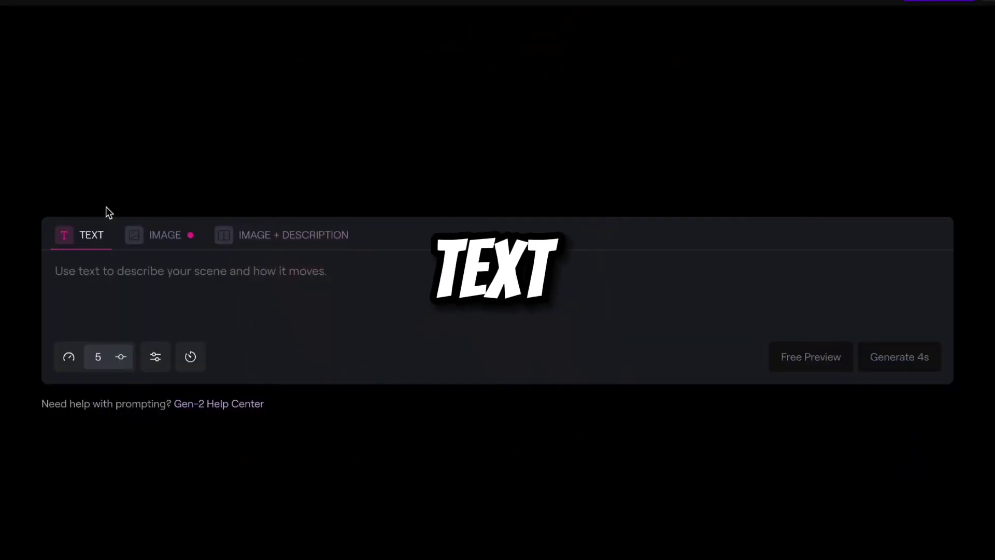
Try the image input modes, then enter 'aerial drone footage of a mountain range' as the text prompt
{"action": "left_click", "coordinate": [148, 234]}
{"action": "left_click", "coordinate": [274, 235]}
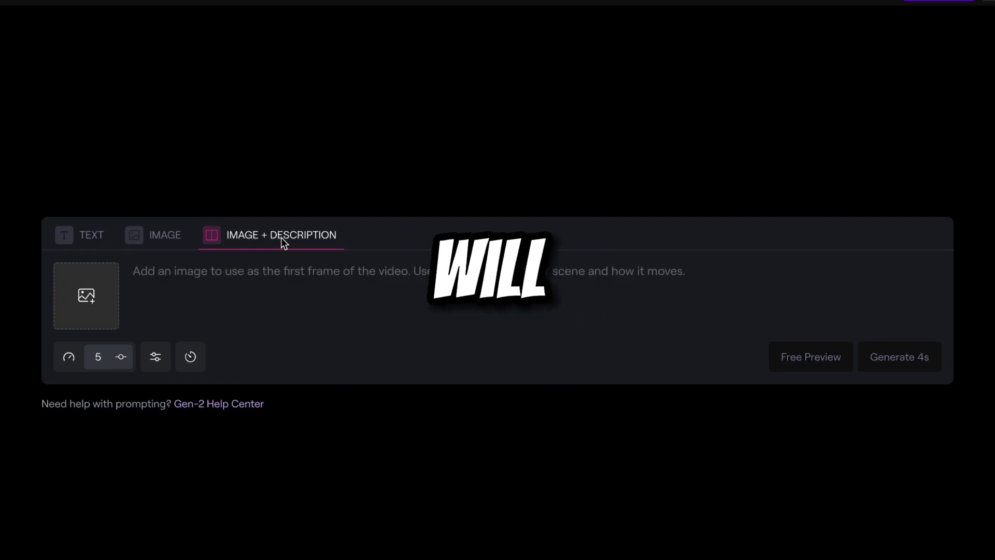
{"action": "left_click", "coordinate": [91, 239]}
{"action": "left_click", "coordinate": [115, 277]}
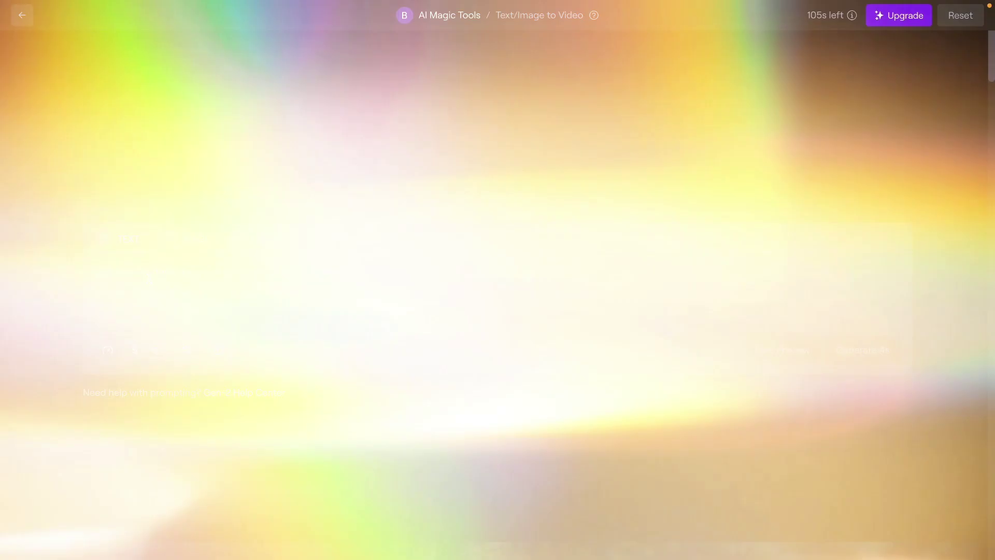
{"action": "type", "text": "ae"}
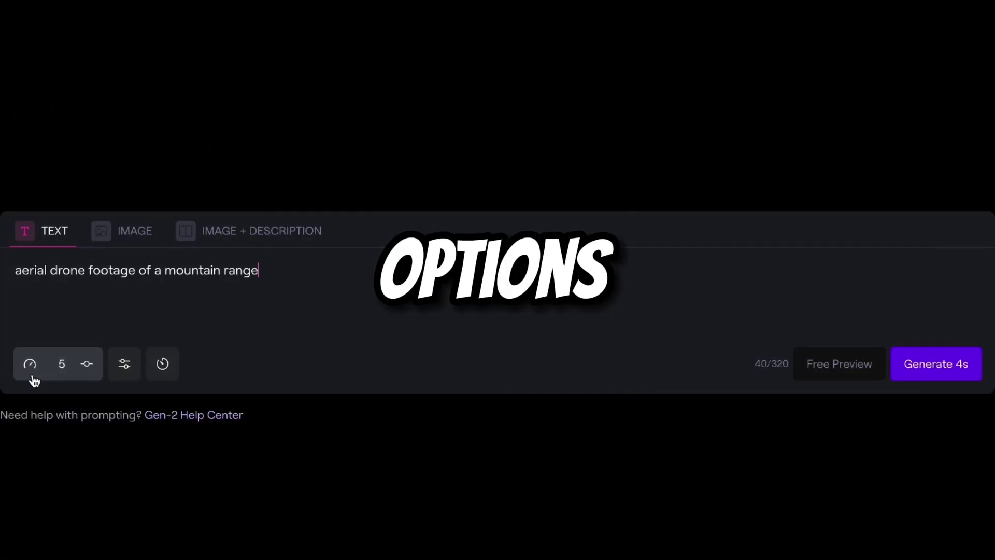
Keep motion at 5, then open the advanced settings and select seed 169172875
{"action": "left_click", "coordinate": [39, 378]}
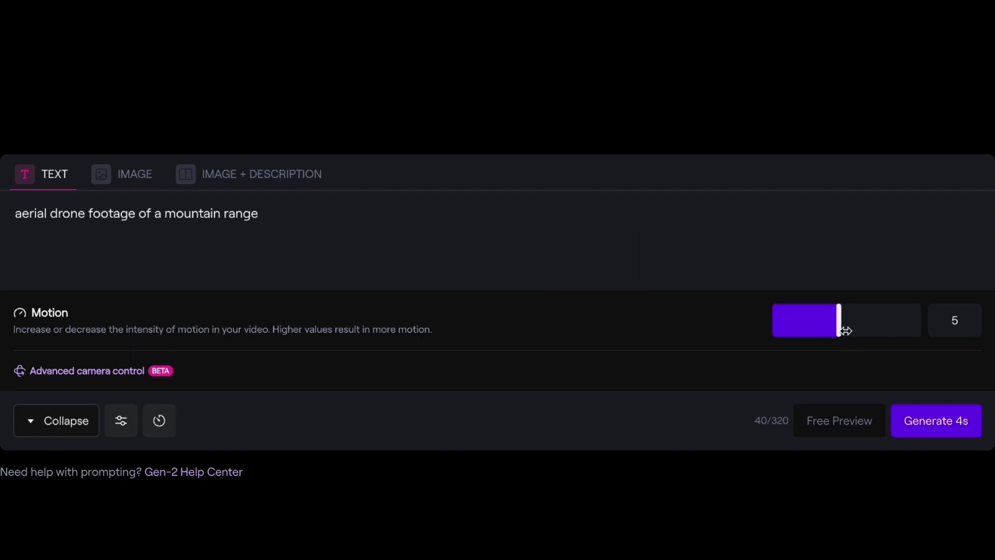
{"action": "mouse_move", "coordinate": [844, 329]}
{"action": "left_mouse_down"}
{"action": "mouse_move", "coordinate": [919, 331]}
{"action": "mouse_move", "coordinate": [856, 330]}
{"action": "left_mouse_up"}
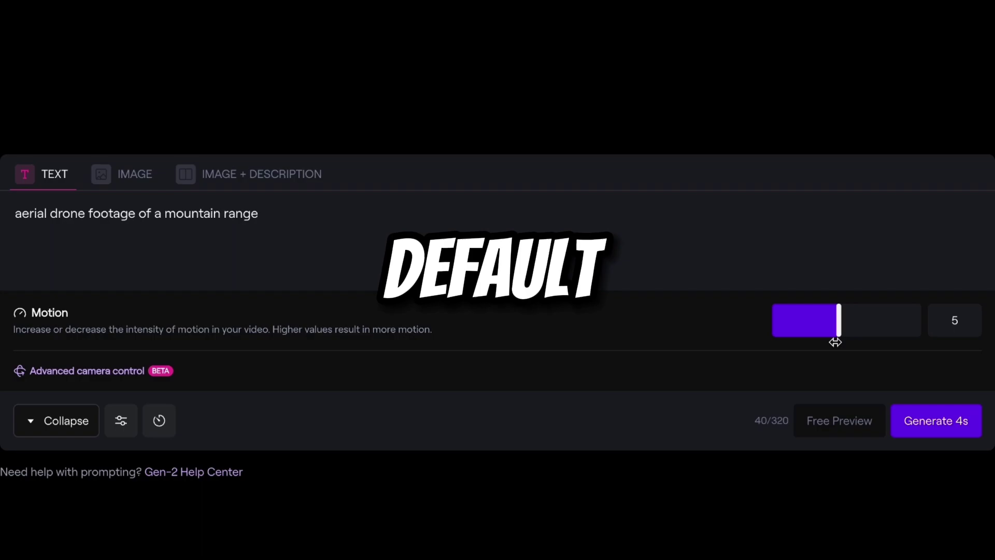
{"action": "left_click", "coordinate": [42, 420]}
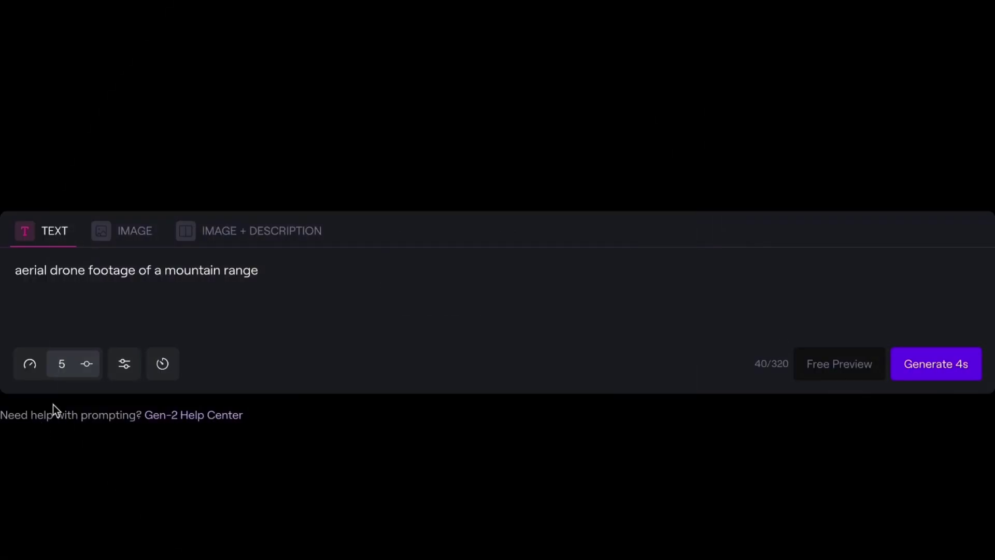
{"action": "left_click", "coordinate": [124, 364]}
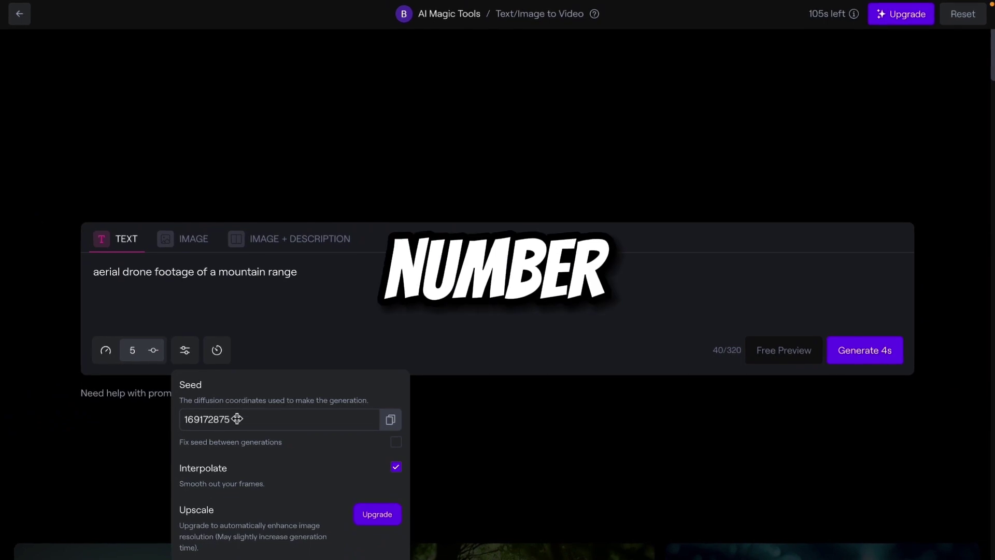
{"action": "double_click", "coordinate": [238, 418]}
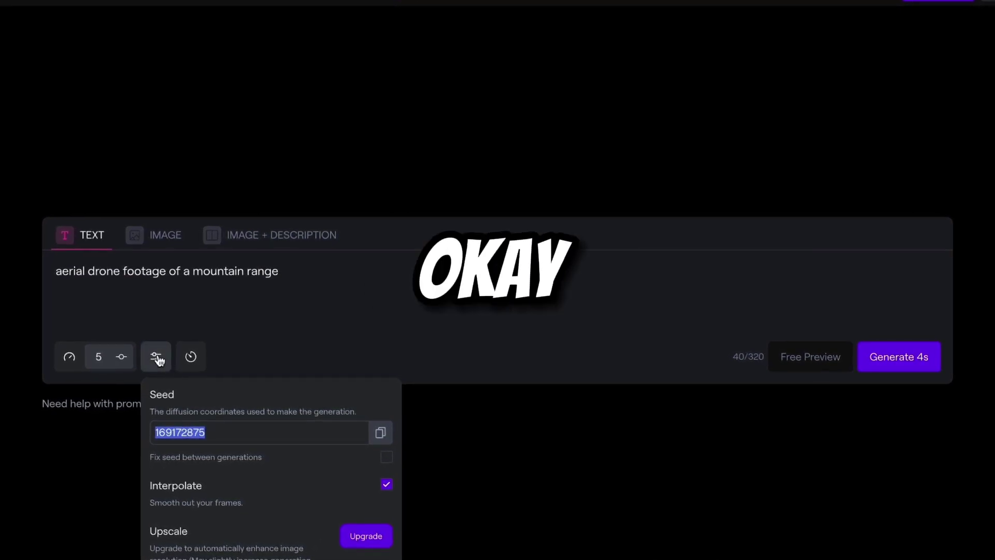
Close the advanced settings and check the Duration and Free Preview information
{"action": "mouse_move", "coordinate": [192, 360]}
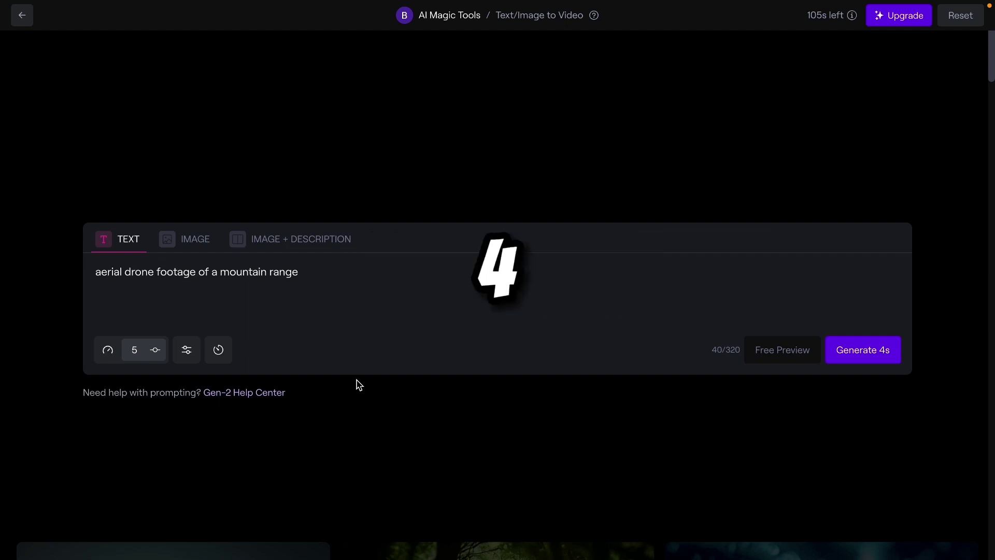
{"action": "mouse_move", "coordinate": [771, 352]}
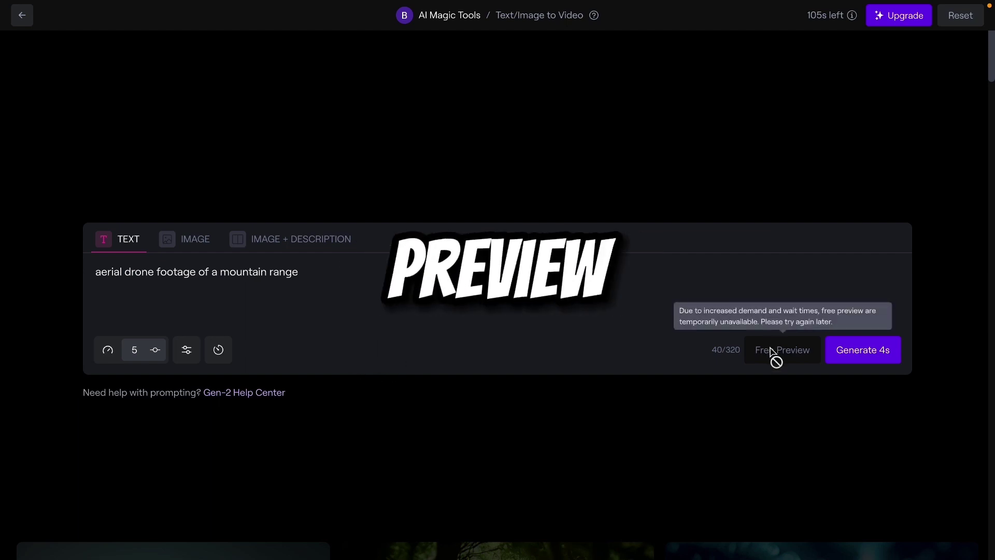
Generate the 4-second snowy mountain clip and watch it full screen
{"action": "left_click", "coordinate": [863, 350]}
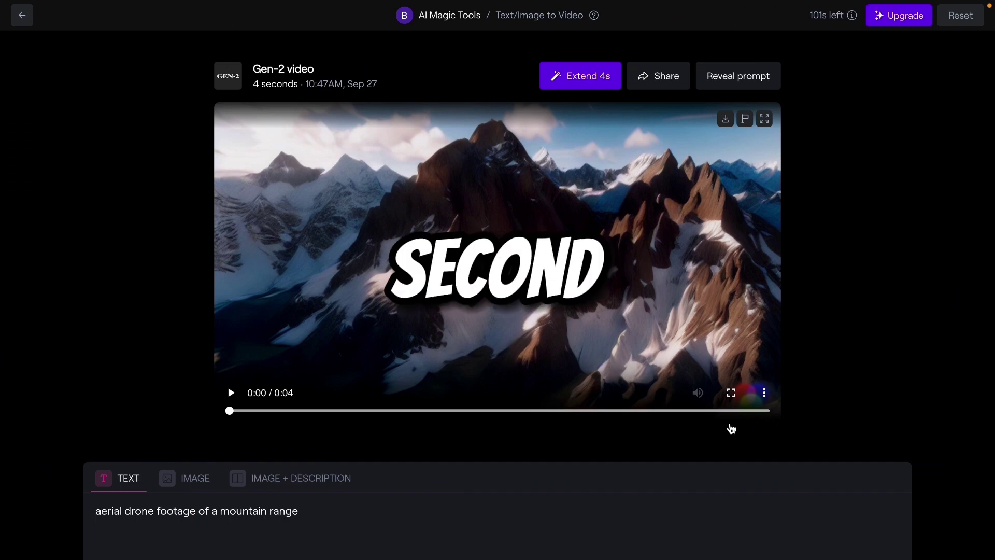
{"action": "left_click", "coordinate": [730, 392]}
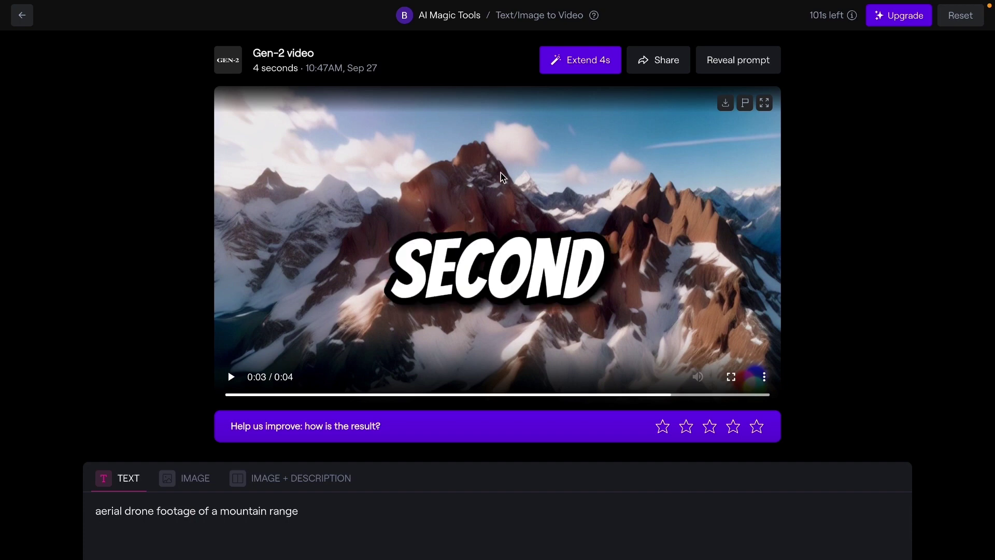
Extend the mountain clip to 8 seconds and give the original five stars
{"action": "left_click", "coordinate": [611, 70]}
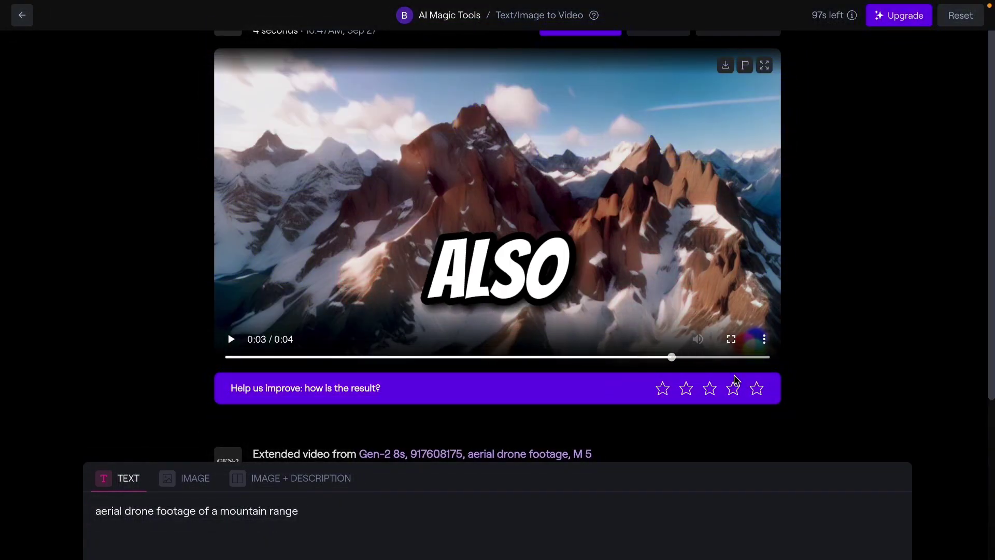
{"action": "left_click", "coordinate": [757, 391]}
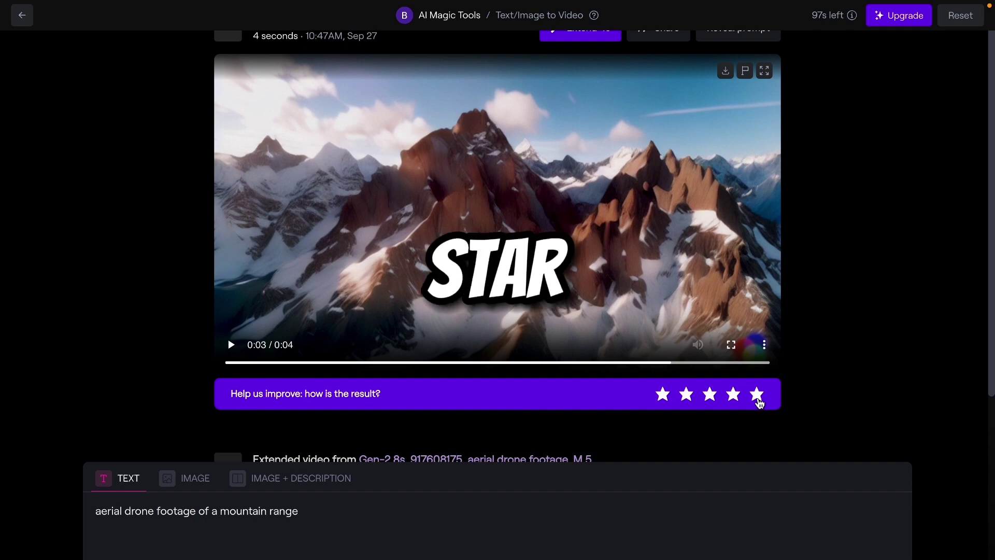
Submit the five-star rating and briefly view the mountain clip full screen
{"action": "left_click", "coordinate": [758, 399]}
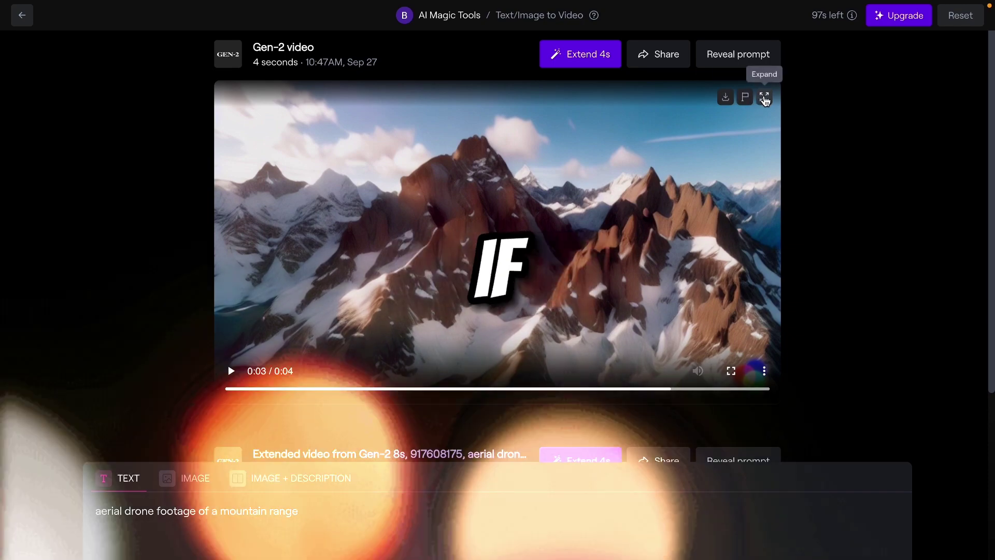
{"action": "left_click", "coordinate": [764, 96]}
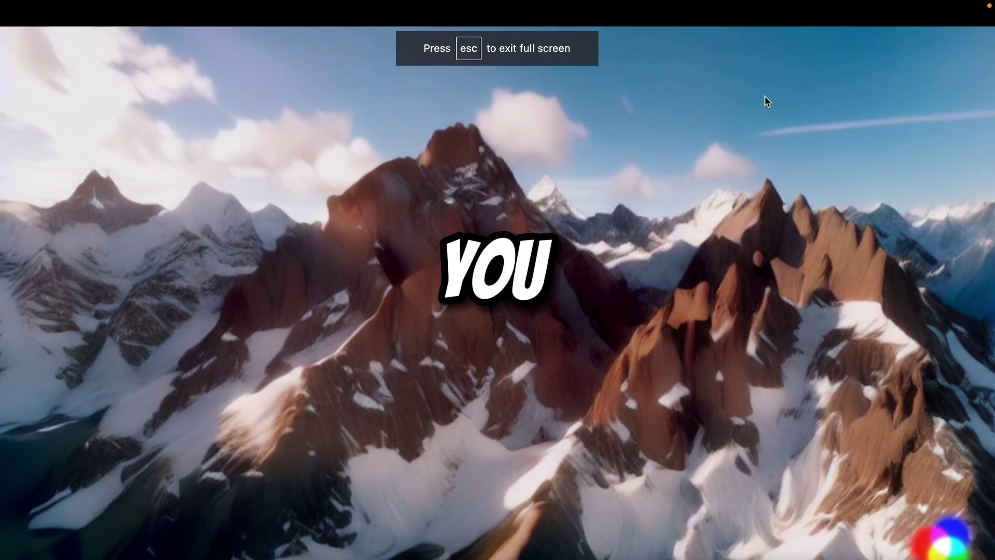
{"action": "key", "text": "Escape"}
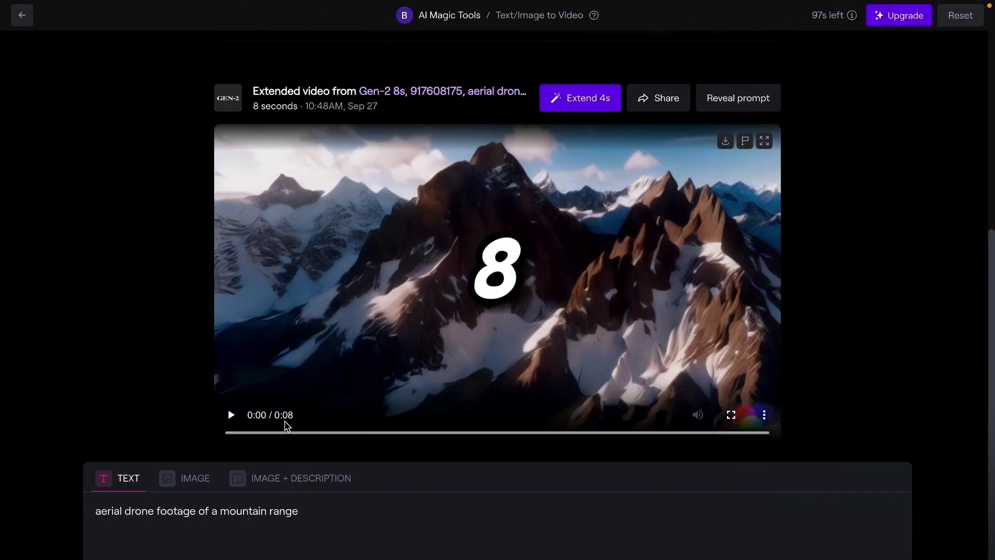
{"action": "left_click", "coordinate": [721, 416]}
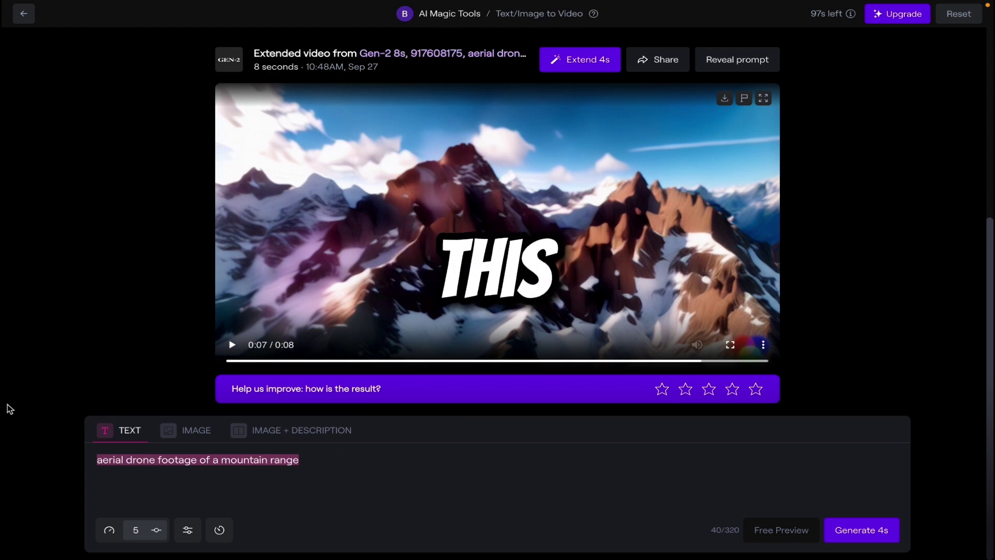
Generate a 4s clip from 'cinematic action, a high speed car chase' and play it full screen
{"action": "type", "text": "cinematic action, a high speed car chase"}
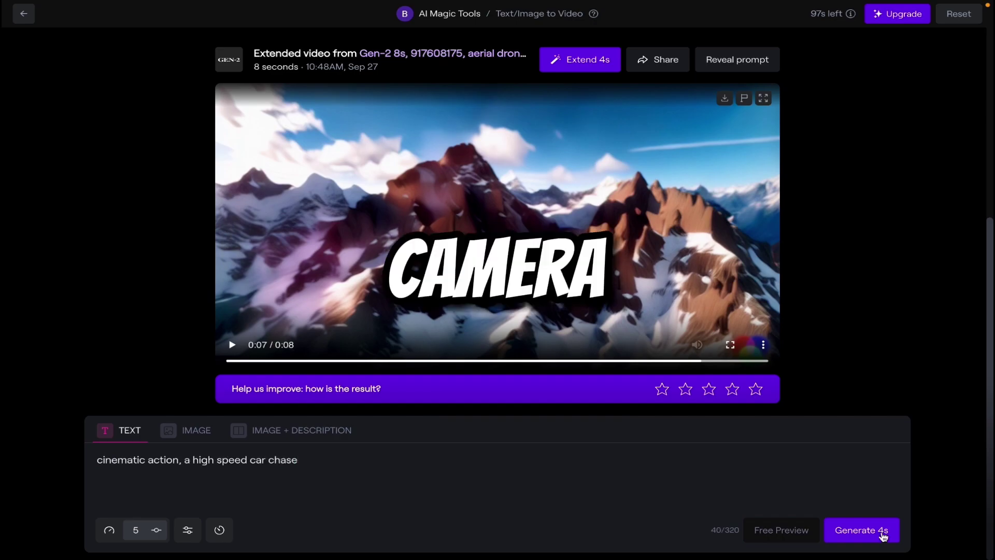
{"action": "left_click", "coordinate": [882, 535]}
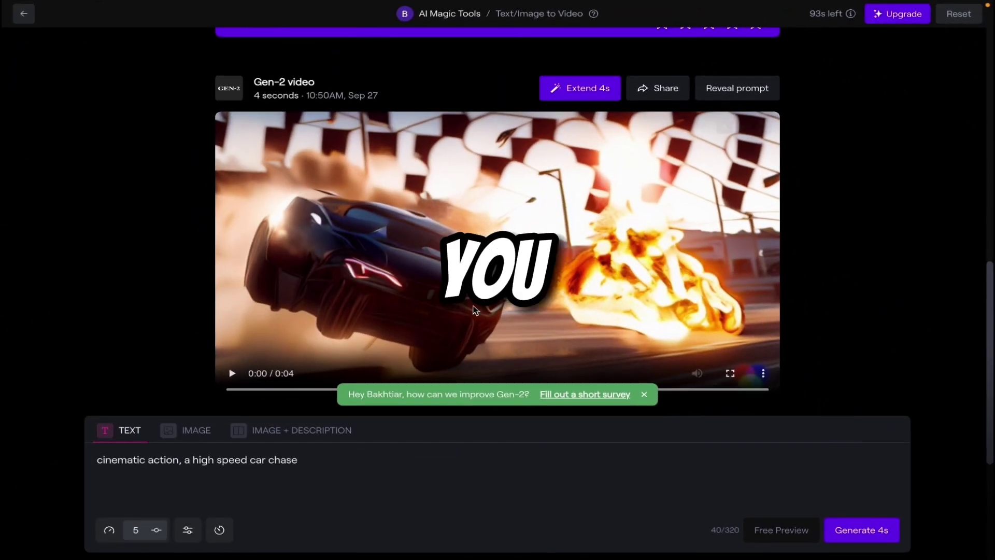
{"action": "left_click", "coordinate": [730, 374]}
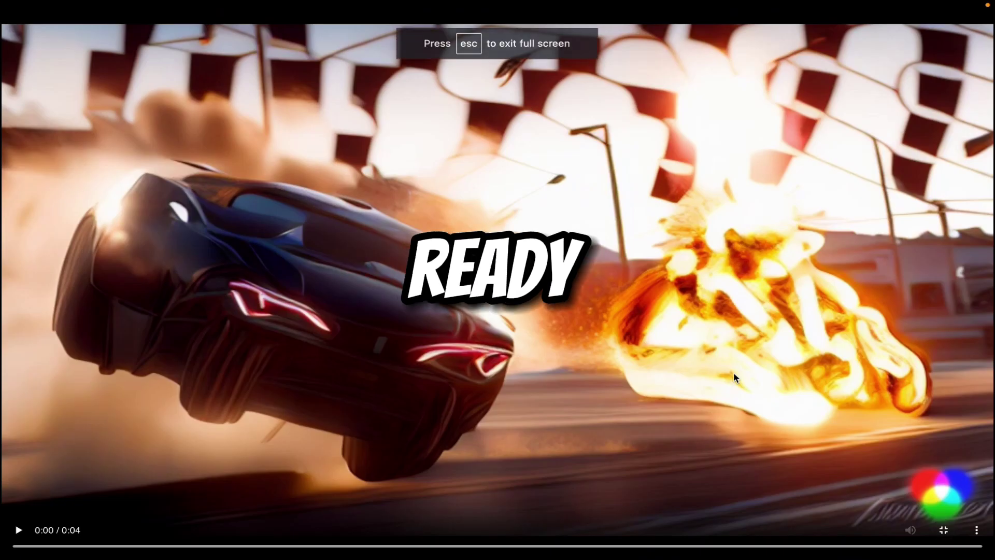
{"action": "left_click", "coordinate": [18, 530]}
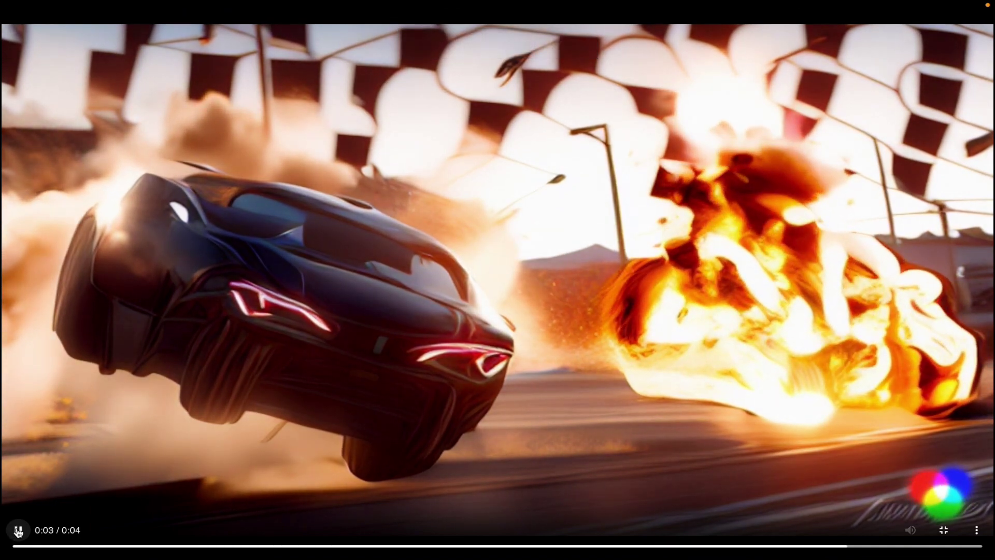
{"action": "left_click", "coordinate": [943, 529]}
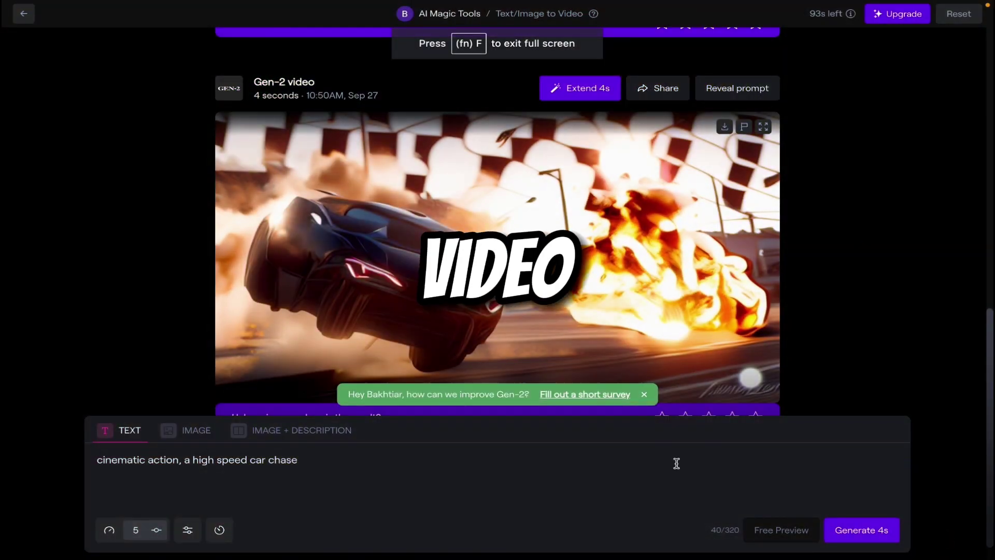
Generate a 4-second Gen-2 clip starting from the uploaded cartoon bee-hive PNG
{"action": "left_click", "coordinate": [194, 430]}
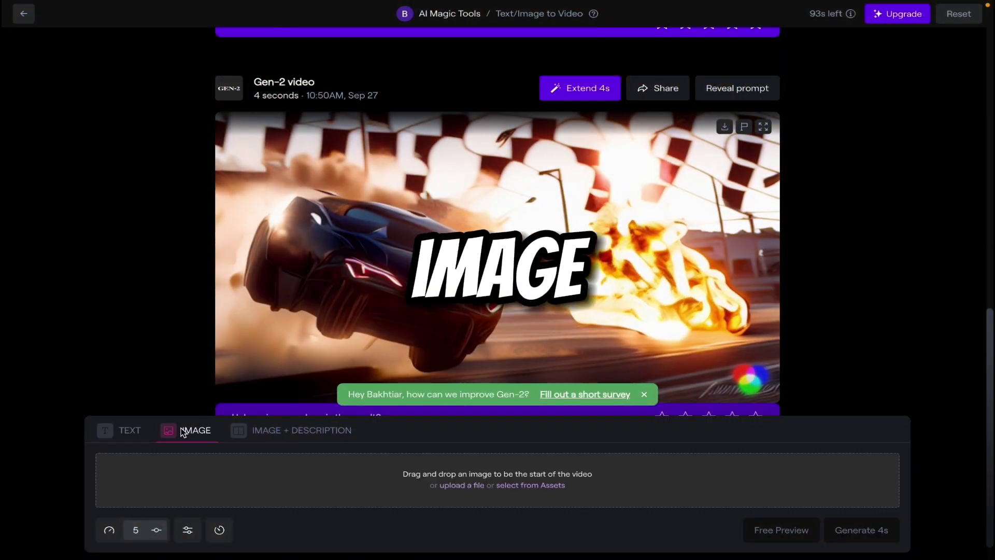
{"action": "left_click", "coordinate": [462, 485]}
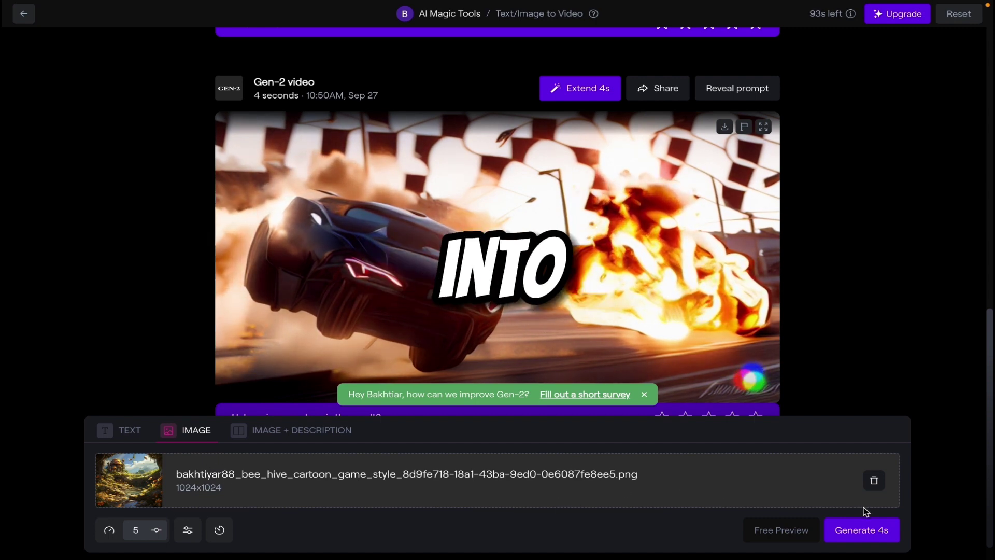
{"action": "left_click", "coordinate": [853, 535]}
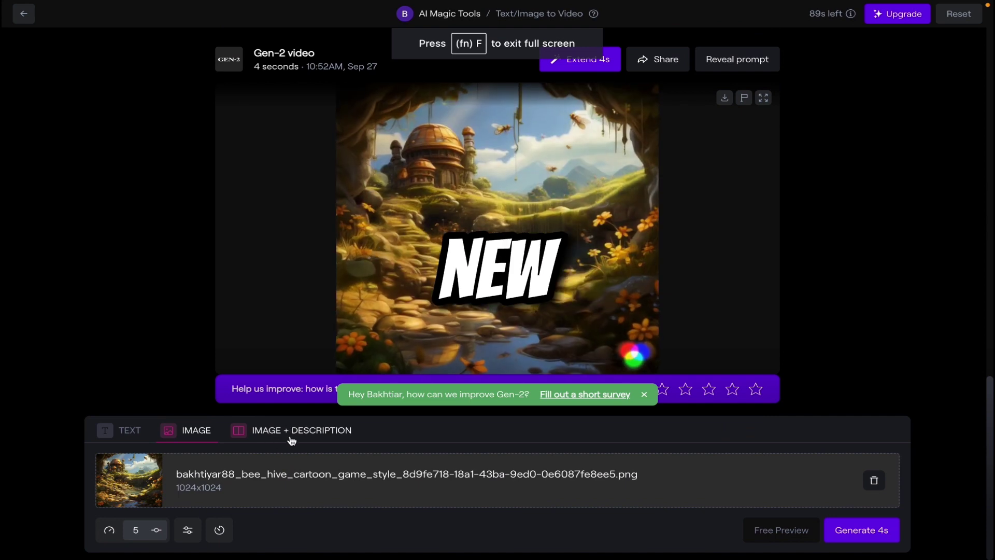
Pair the bee-hive image with the description 'running water, night view', replacing the car chase prompt
{"action": "left_click", "coordinate": [290, 436]}
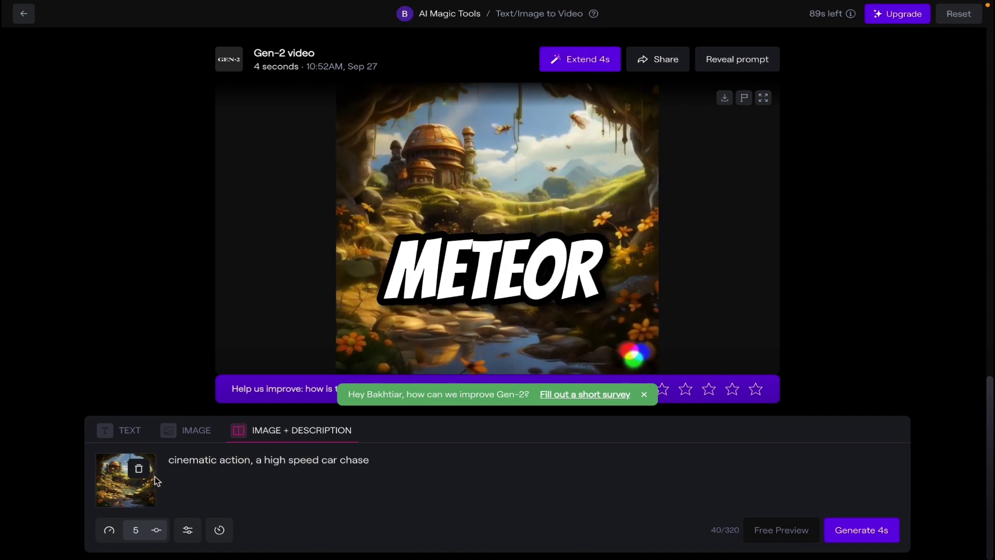
{"action": "left_click_drag", "start_coordinate": [167, 461], "coordinate": [400, 464]}
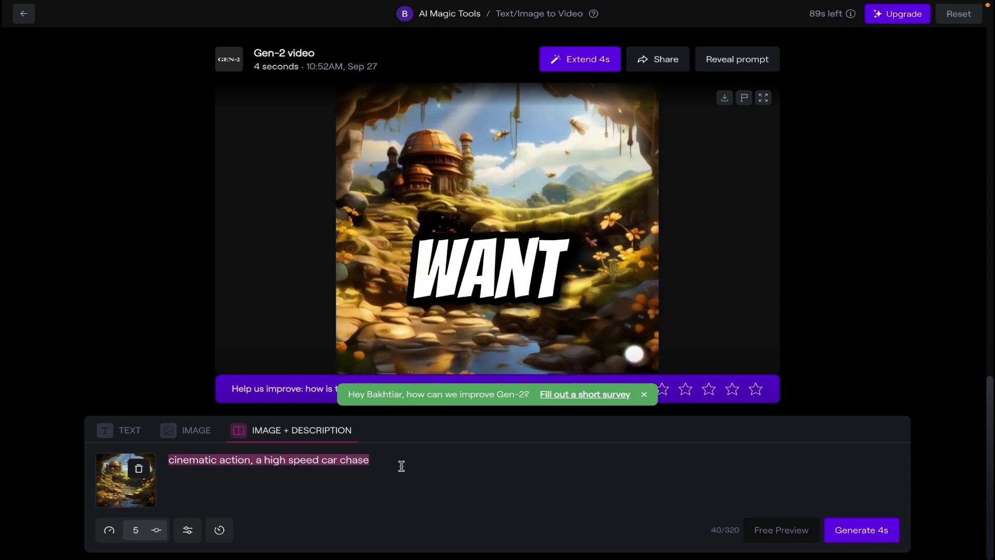
{"action": "type", "text": "running water, nigh"}
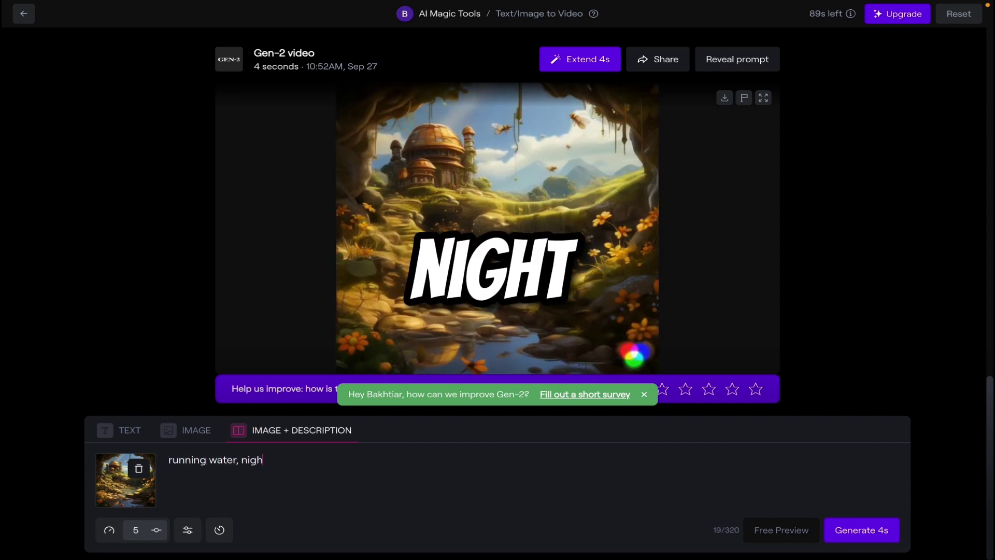
{"action": "type", "text": "t view"}
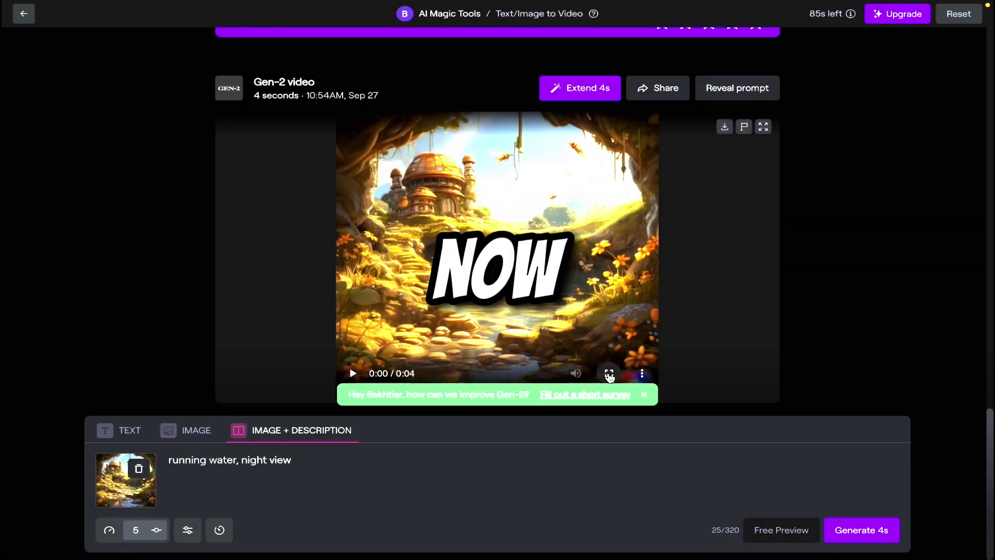
Play the new running-water clip full screen, then exit full screen
{"action": "left_click", "coordinate": [609, 373]}
{"action": "left_click", "coordinate": [17, 529]}
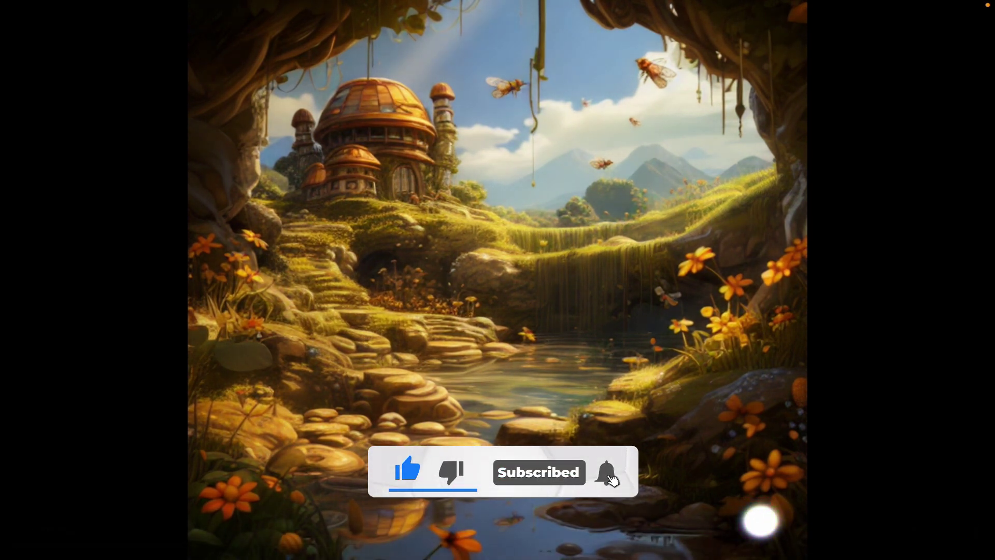
{"action": "mouse_move", "coordinate": [735, 382]}
{"action": "left_click", "coordinate": [943, 530]}
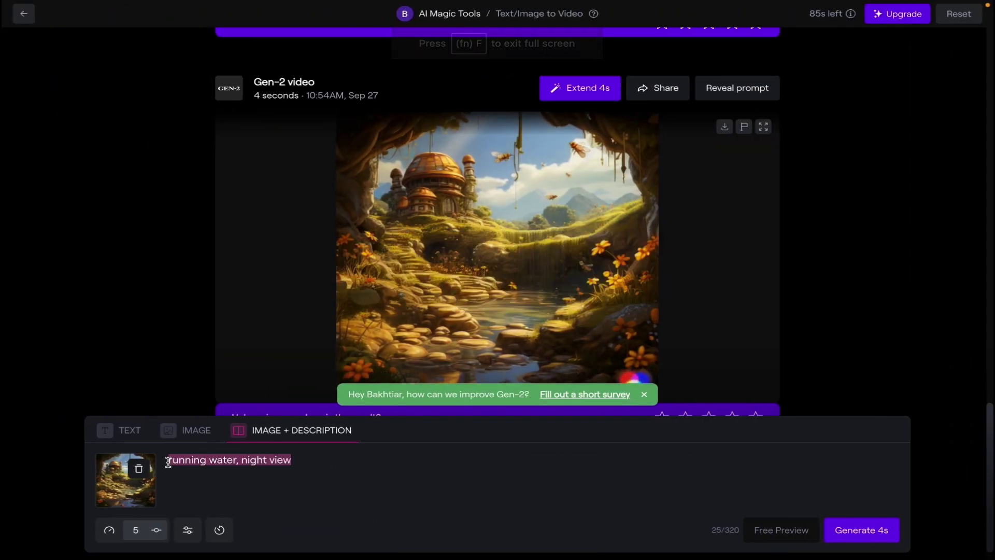
Change the description to 'flying birds', generate the clip, and play it full screen
{"action": "key", "text": "BackSpace"}
{"action": "type", "text": "flying birds"}
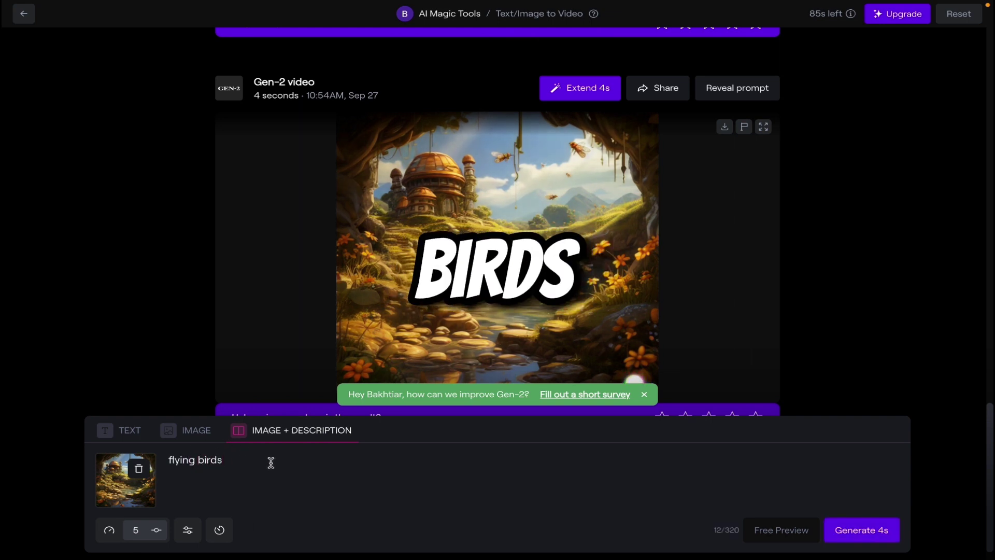
{"action": "left_click", "coordinate": [879, 538]}
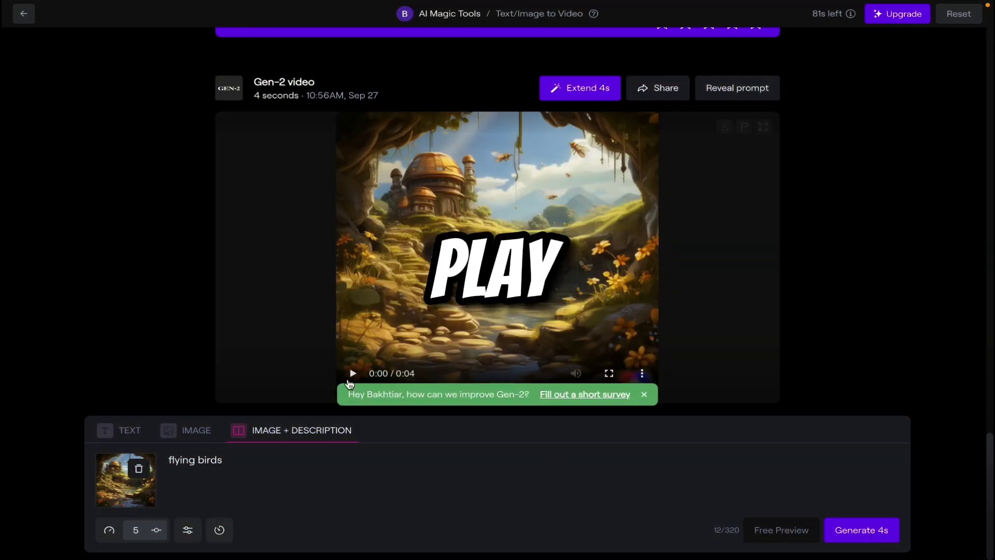
{"action": "left_click", "coordinate": [352, 373]}
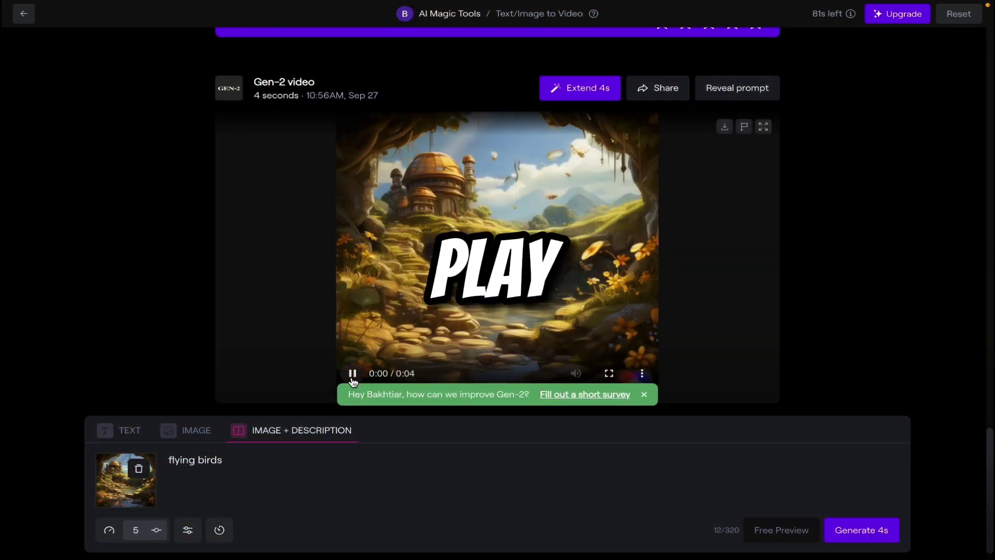
{"action": "left_click", "coordinate": [609, 374]}
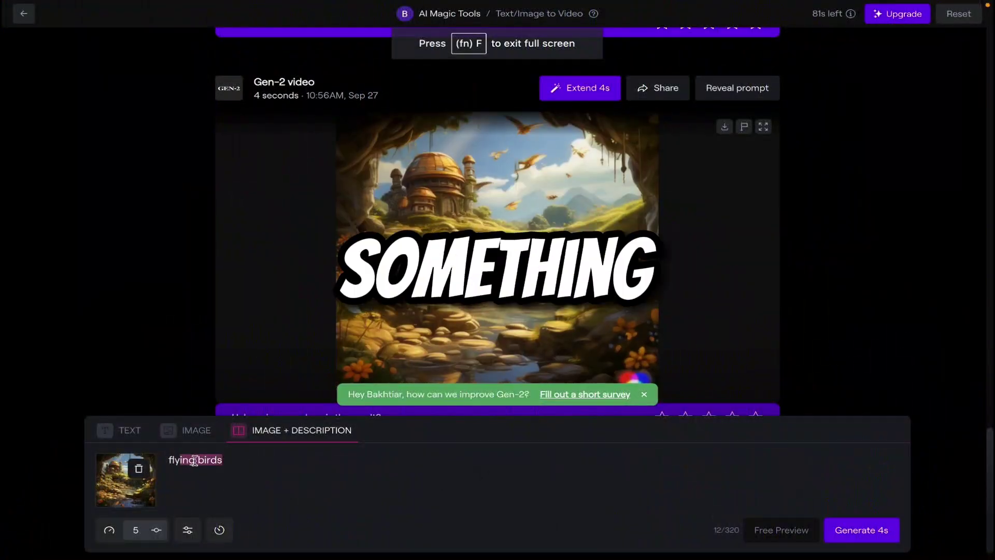
Extend the description to 'flying birds and frogs in water' and generate a 4-second clip
{"action": "left_click", "coordinate": [315, 457]}
{"action": "type", "text": "and fri"}
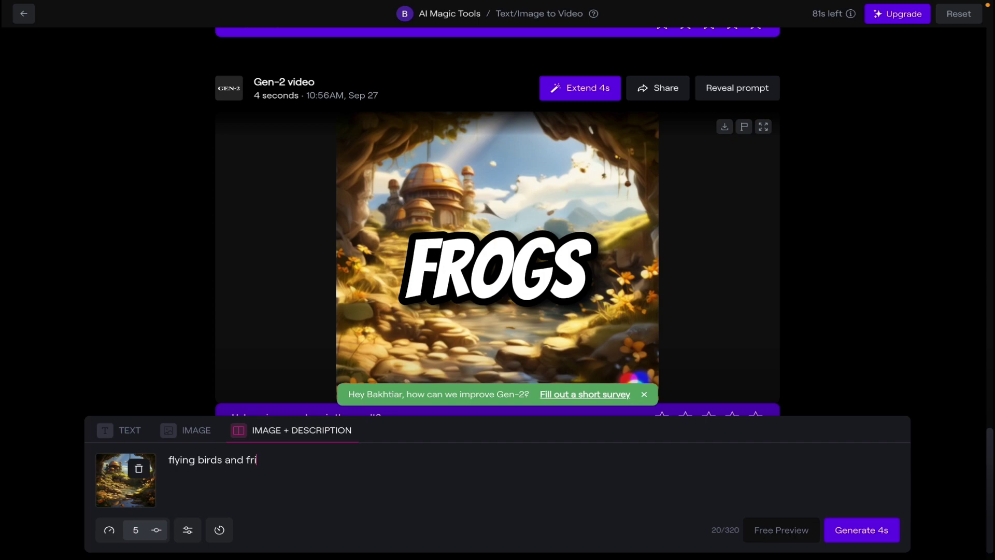
{"action": "key", "text": "BackSpace"}
{"action": "type", "text": "ogs in water"}
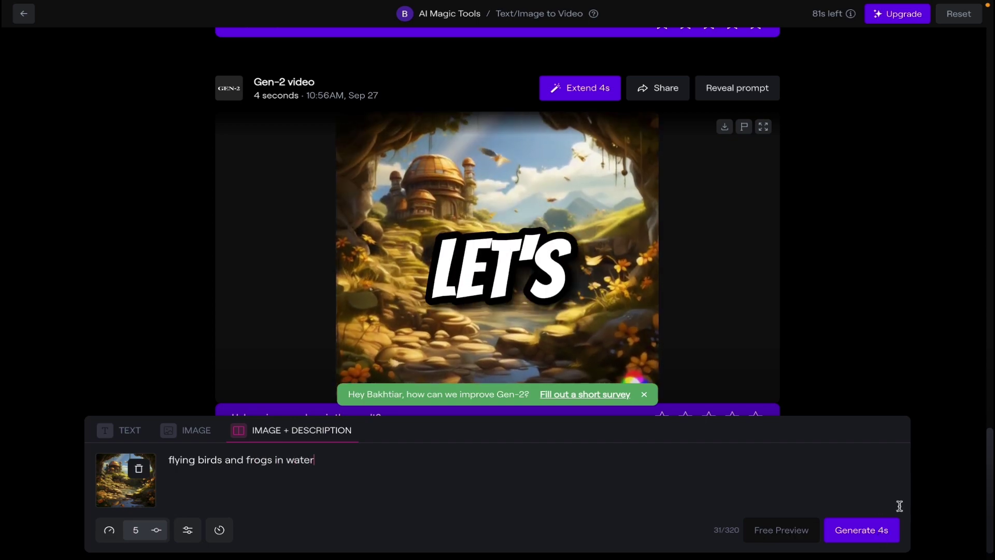
{"action": "left_click", "coordinate": [883, 529]}
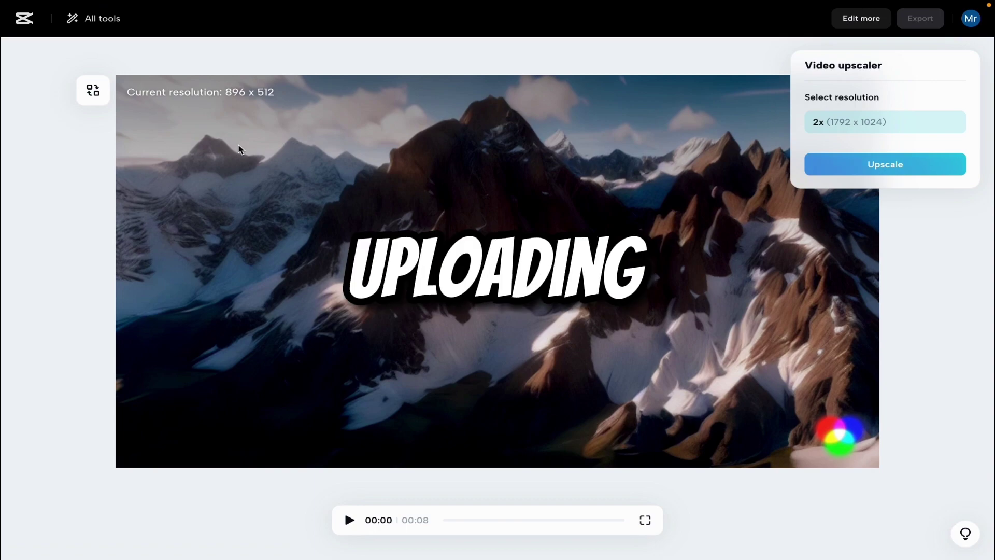
Upscale the mountain clip to 2x (1792 x 1024) and play the upscaled result
{"action": "left_click", "coordinate": [924, 170]}
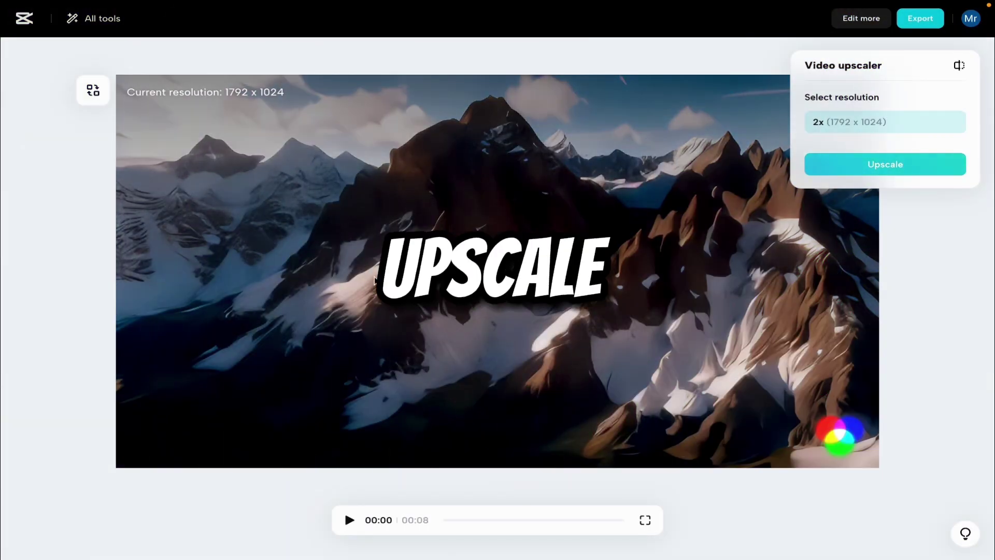
{"action": "left_click", "coordinate": [346, 524]}
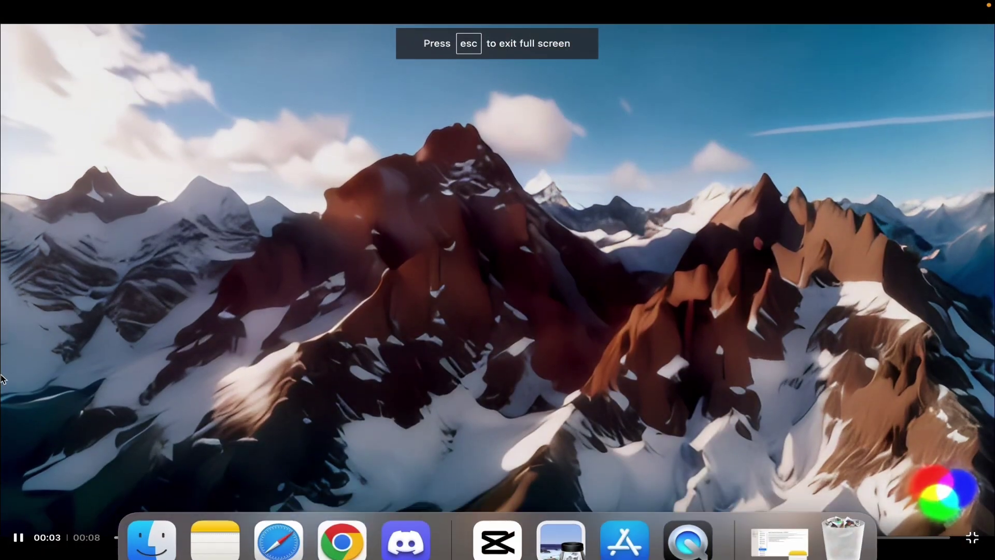